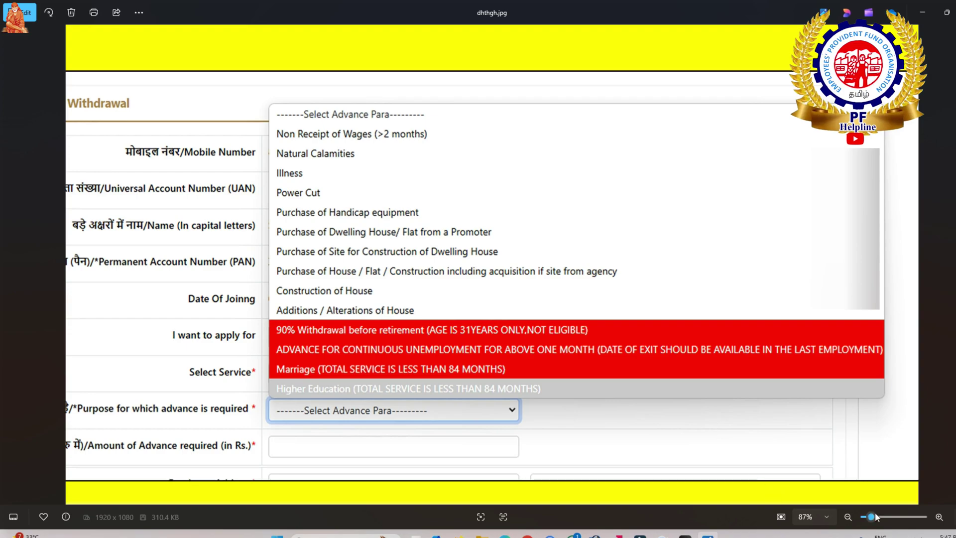
Step: Switch to the EPFO member portal in the browser and open the online claim form (Form-31, 19, 10C & 10D)
{"action": "left_click_drag", "start_coordinate": [875, 517], "coordinate": [871, 519]}
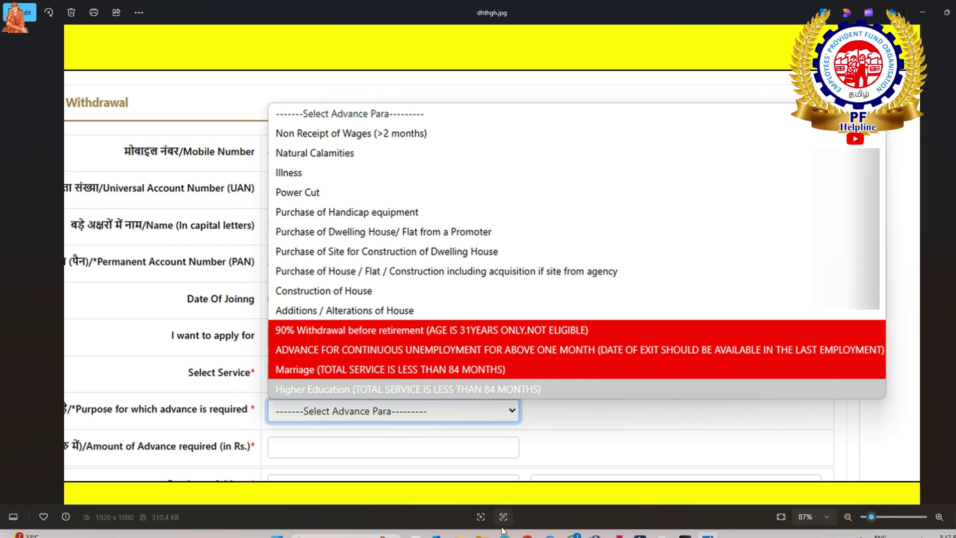
{"action": "key", "text": "alt+Tab"}
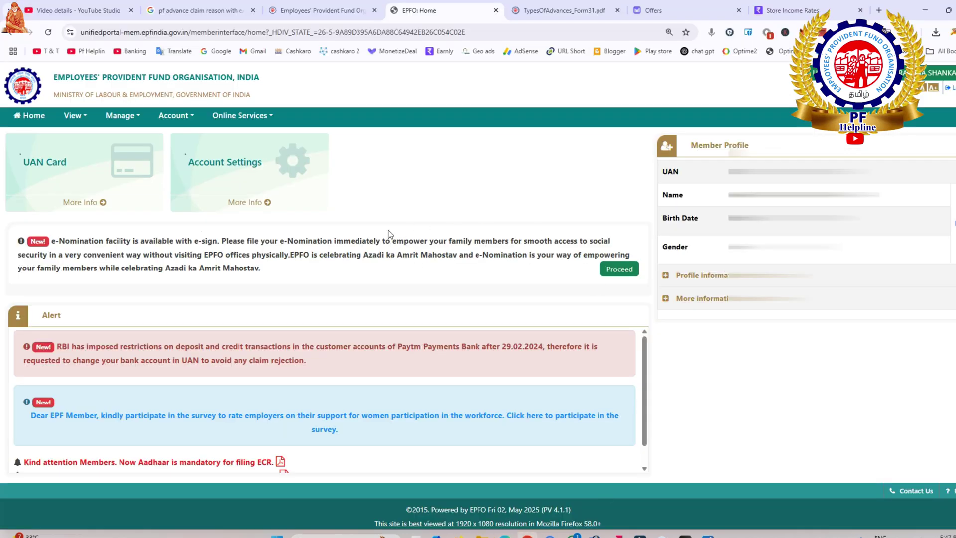
{"action": "left_click", "coordinate": [234, 117]}
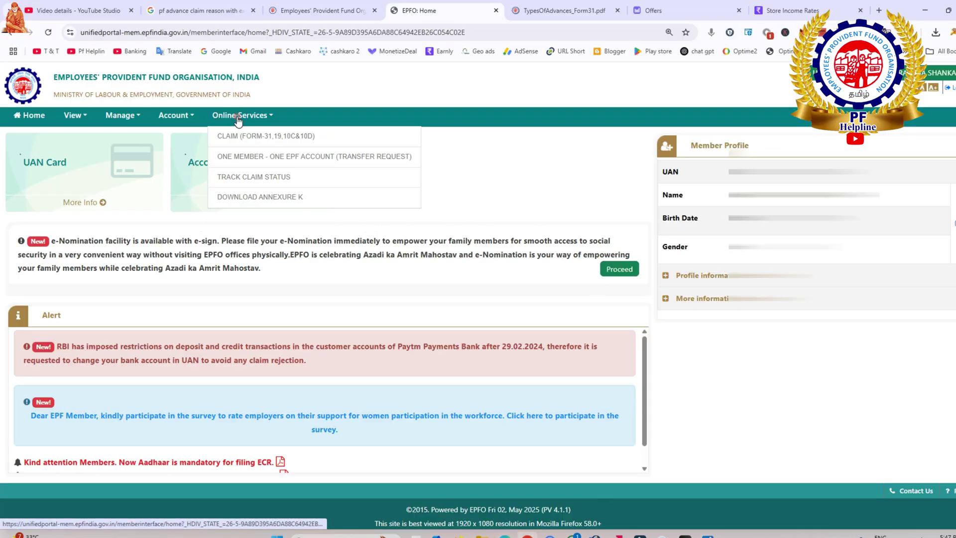
{"action": "left_click", "coordinate": [258, 139]}
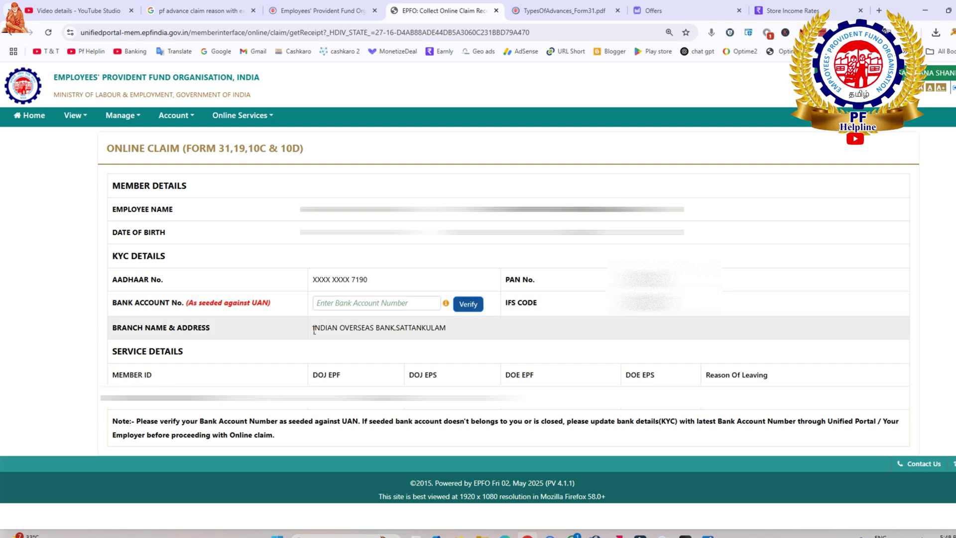
Step: Enter the member's bank account number, verify it and agree to the Certificate of Undertaking
{"action": "left_click_drag", "start_coordinate": [314, 329], "coordinate": [453, 334]}
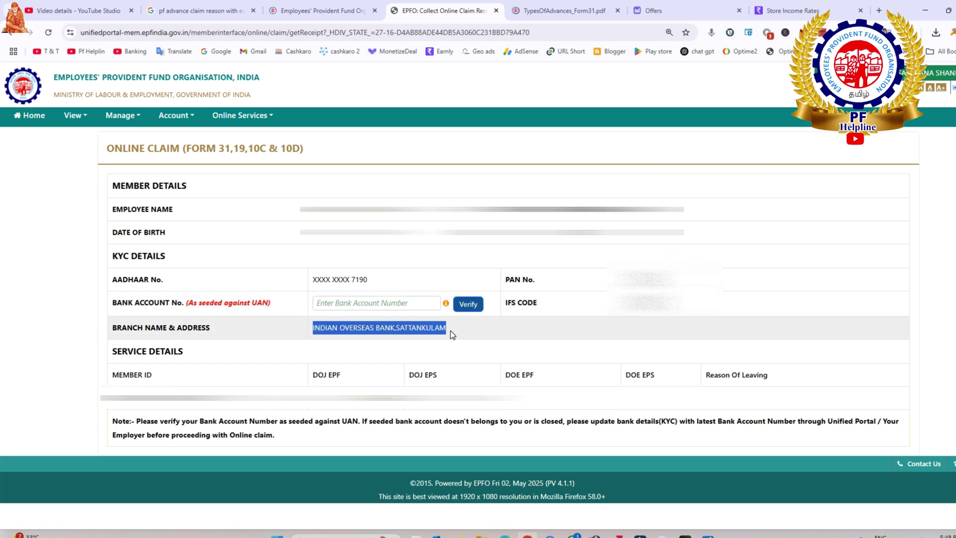
{"action": "left_click", "coordinate": [384, 303]}
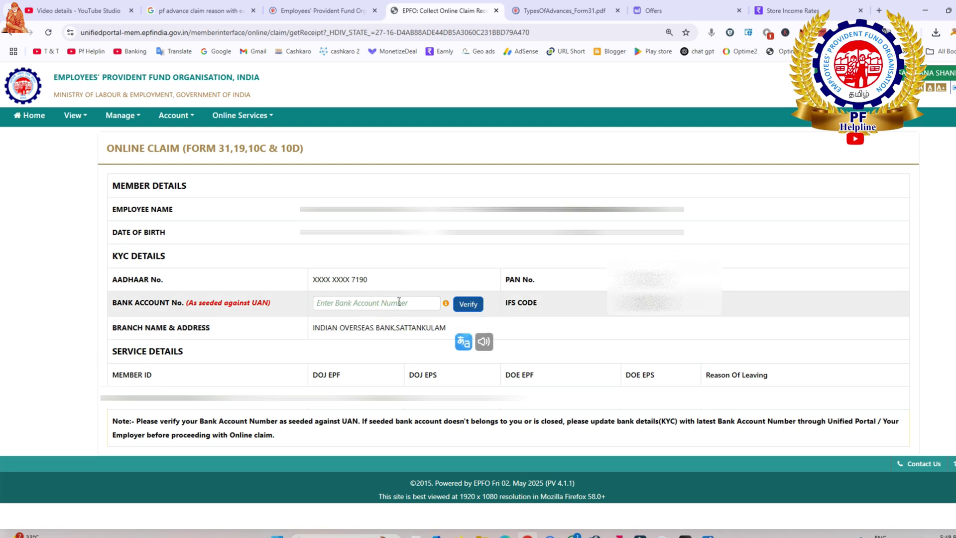
{"action": "key", "text": "ctrl+v"}
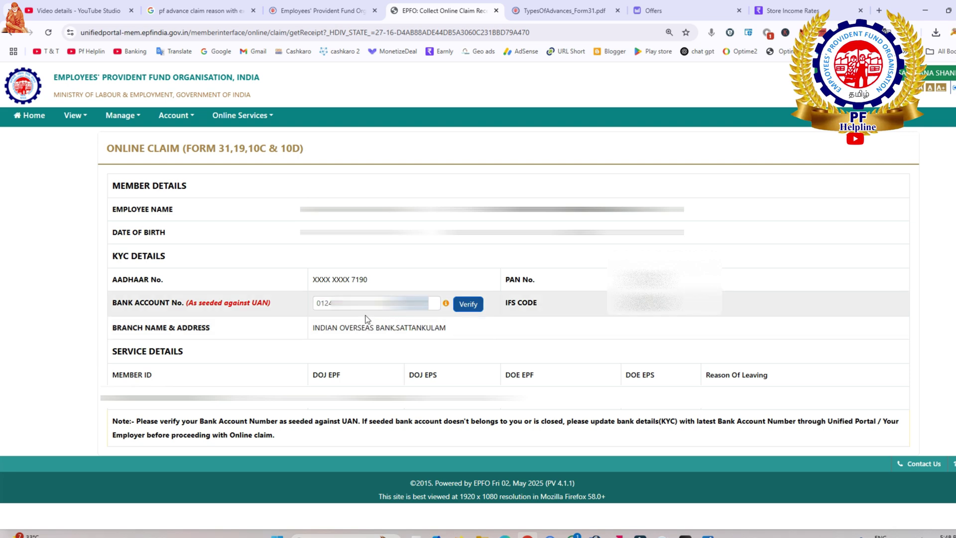
{"action": "left_click", "coordinate": [479, 310]}
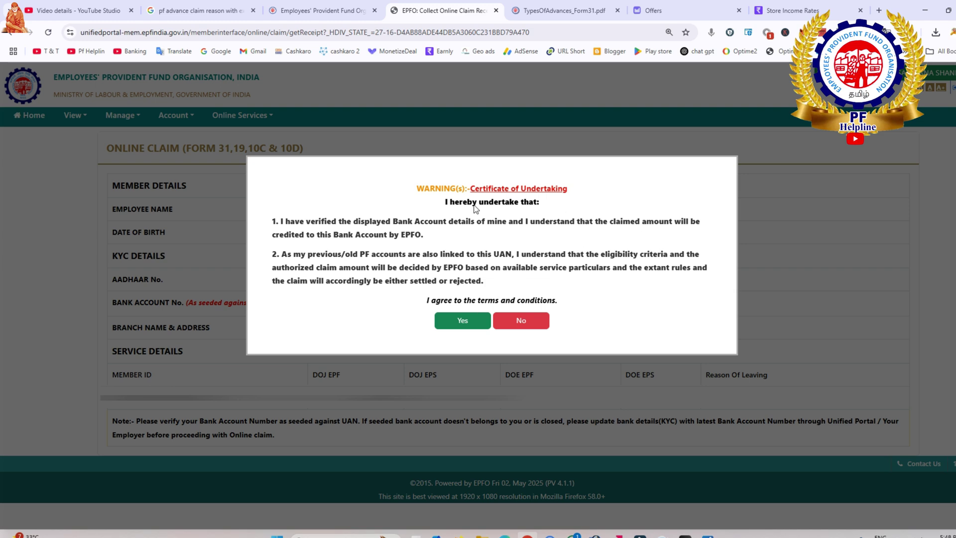
{"action": "left_click", "coordinate": [461, 322]}
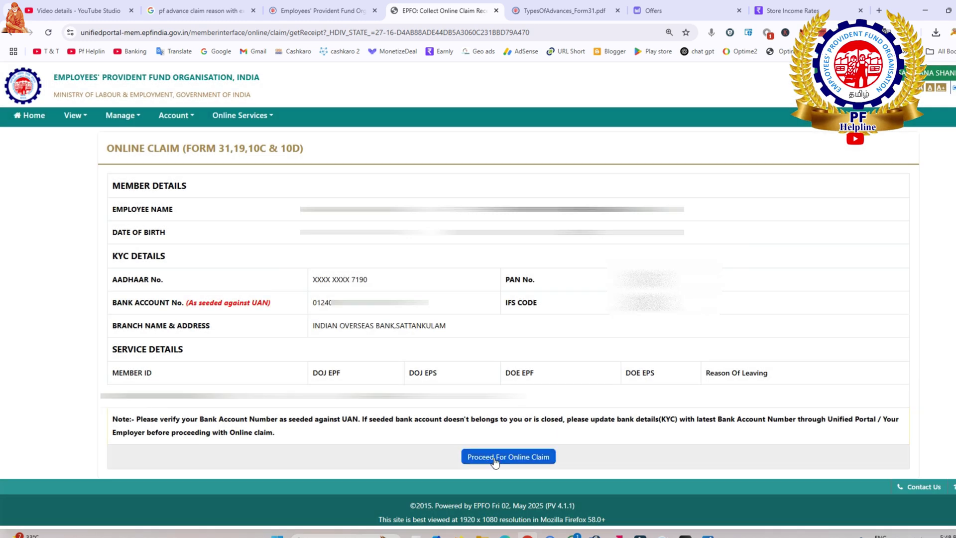
Step: Proceed for the online claim and choose PF ADVANCE (FORM-31) as the claim to apply for
{"action": "left_click", "coordinate": [541, 458]}
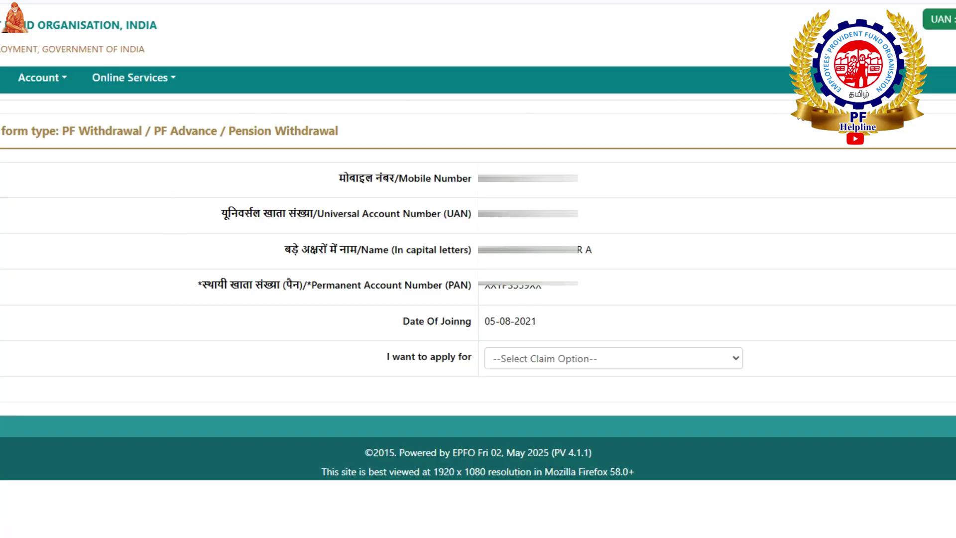
{"action": "left_click", "coordinate": [617, 363]}
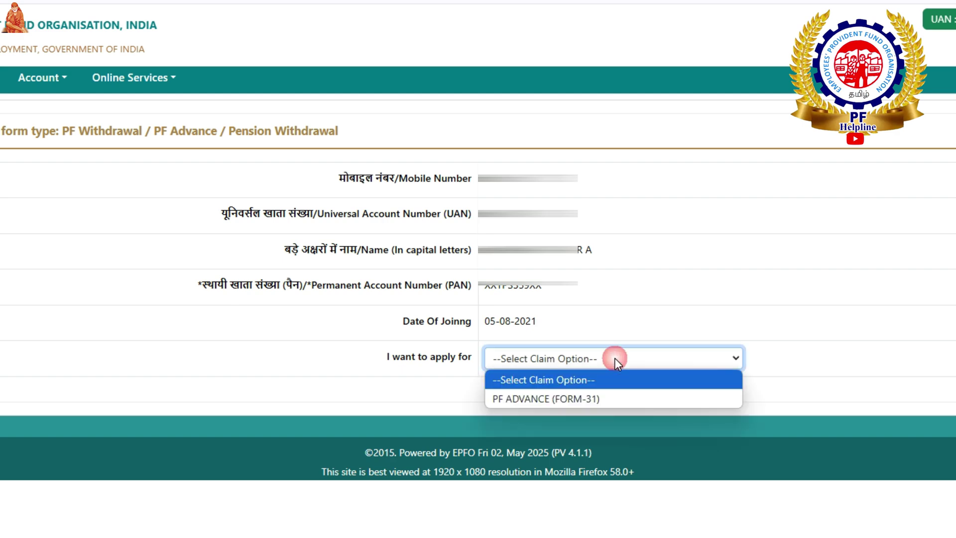
{"action": "left_click", "coordinate": [589, 399]}
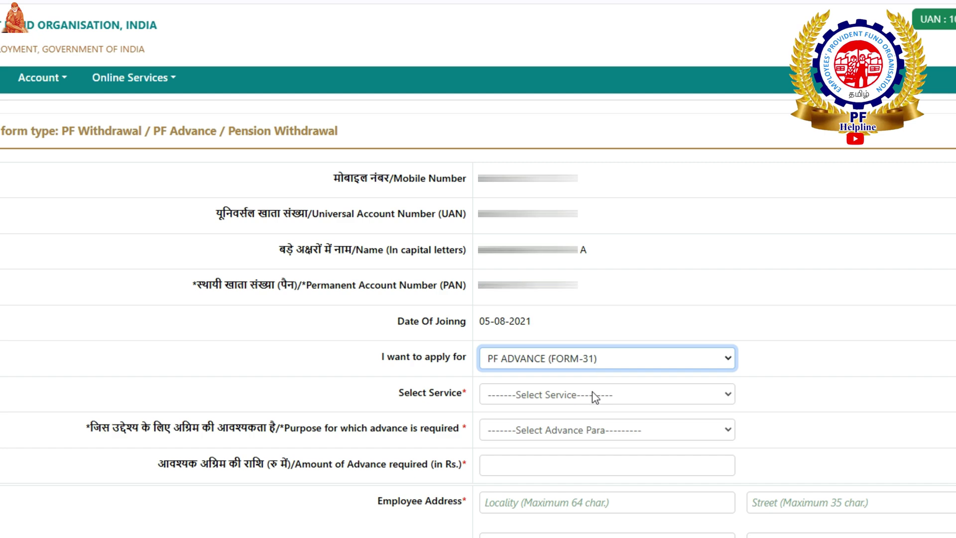
Step: Select the BUSINESS SOLUTIONS PVT LTD employment as the service for the advance claim
{"action": "scroll", "coordinate": [596, 397], "scroll_direction": "down", "scroll_amount": 2}
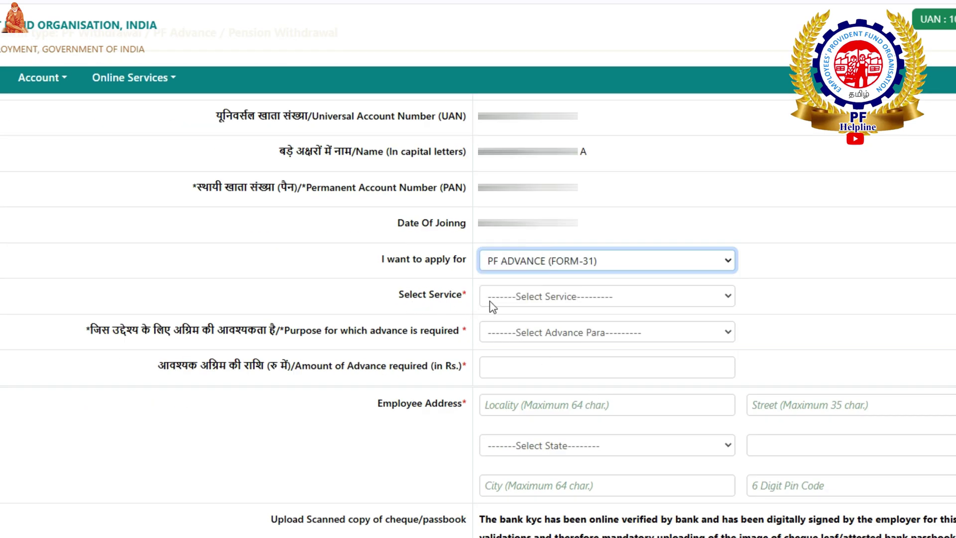
{"action": "left_click", "coordinate": [522, 297]}
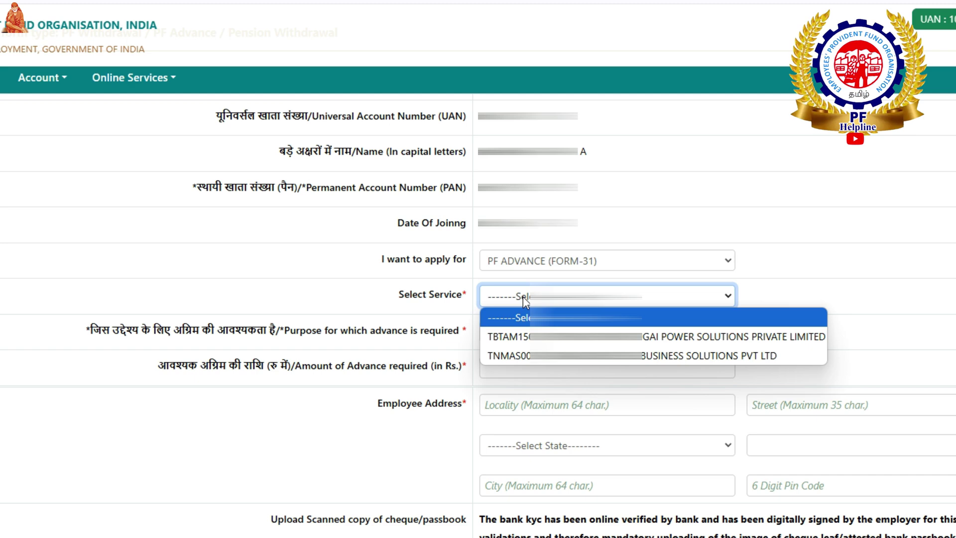
{"action": "key", "text": "Down"}
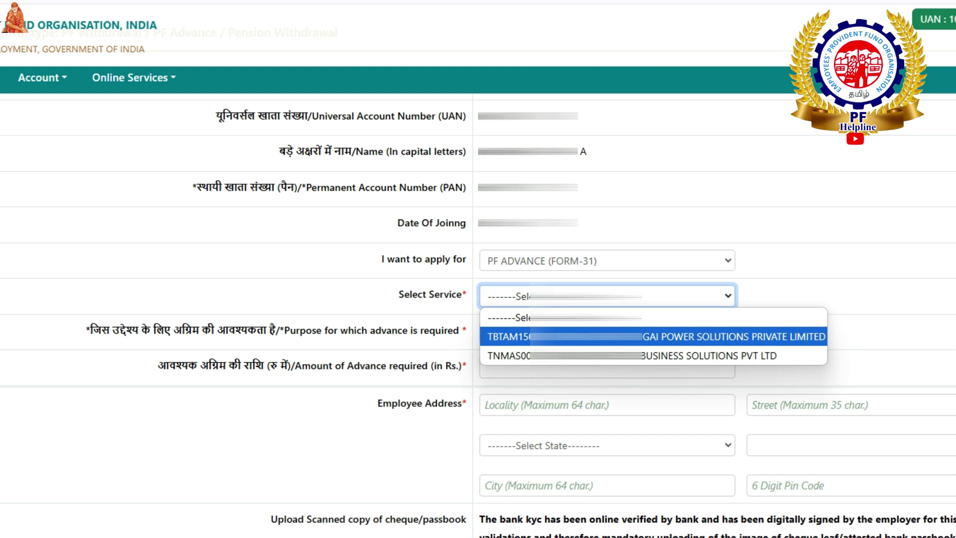
{"action": "key", "text": "Down"}
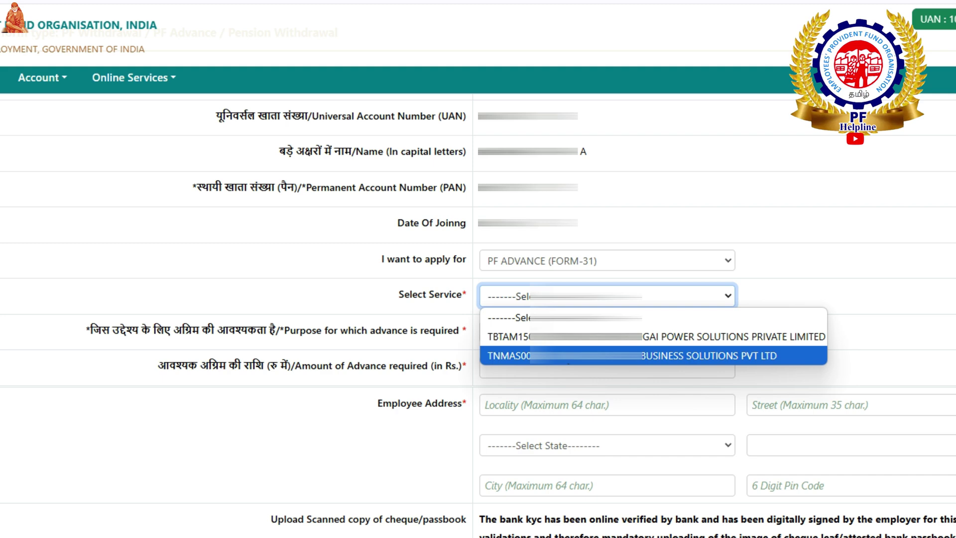
{"action": "left_click", "coordinate": [642, 358]}
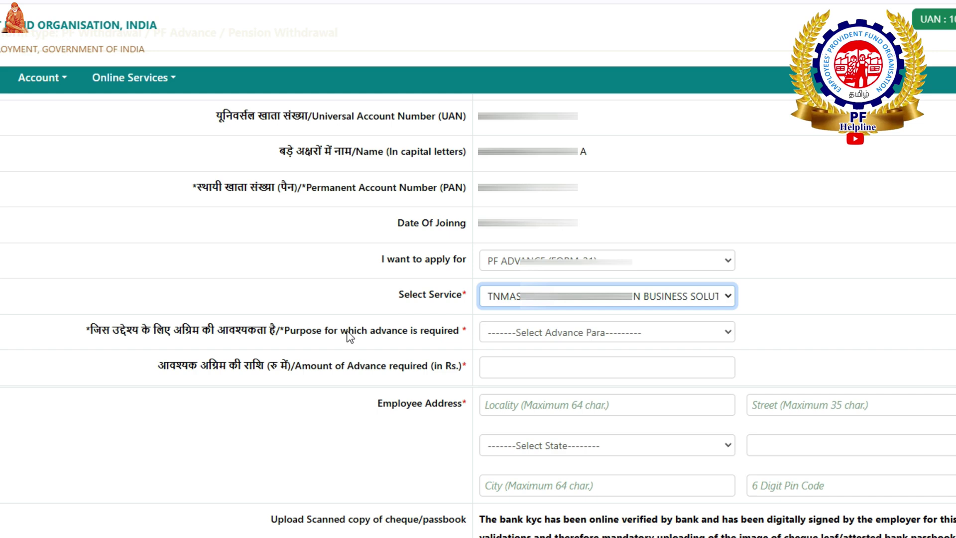
Step: Review the purposes offered for which the advance is required
{"action": "left_click", "coordinate": [539, 339]}
{"action": "scroll", "coordinate": [546, 336], "scroll_direction": "down", "scroll_amount": 1}
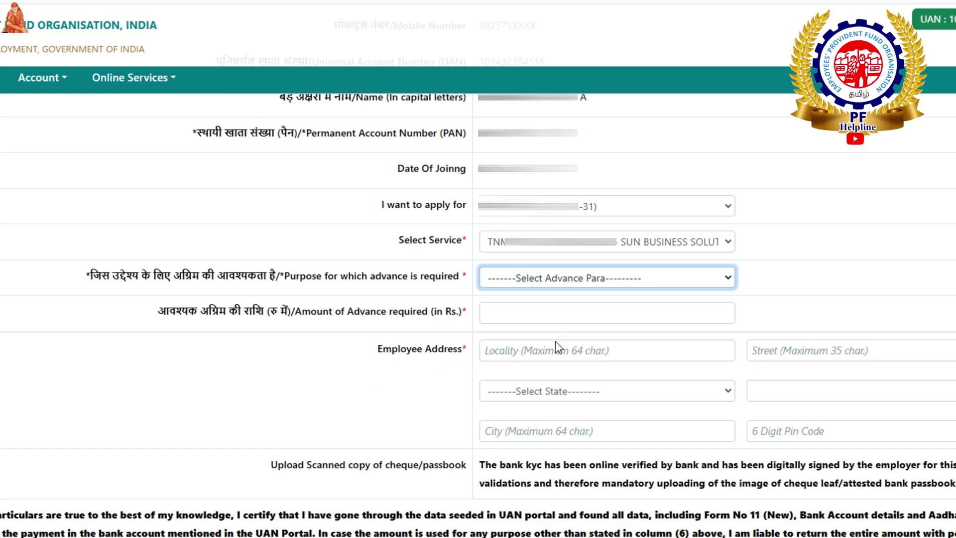
{"action": "left_click", "coordinate": [566, 268]}
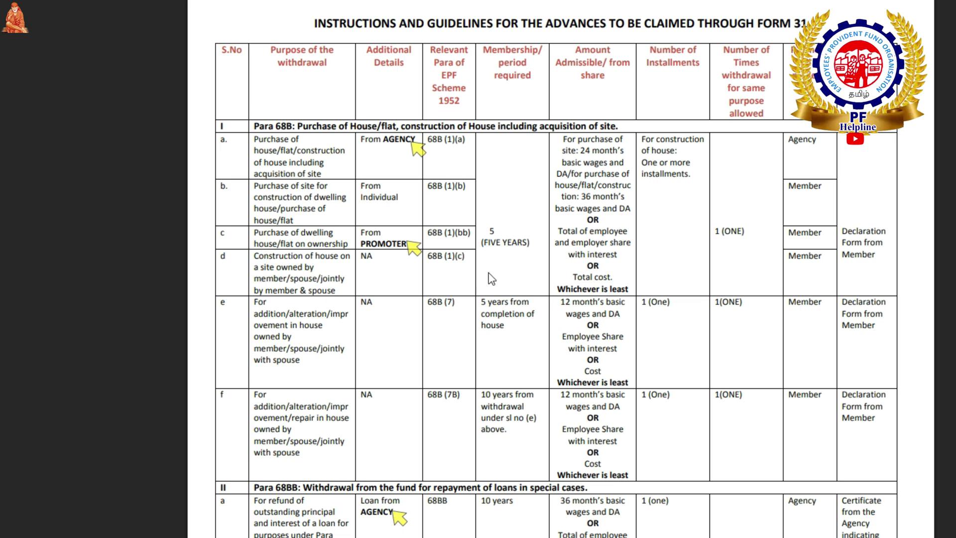
Step: Examine the Form 31 advance guidelines for the required membership period, admissible amount and conditions of each withdrawal purpose
{"action": "left_click_drag", "start_coordinate": [482, 243], "coordinate": [531, 240]}
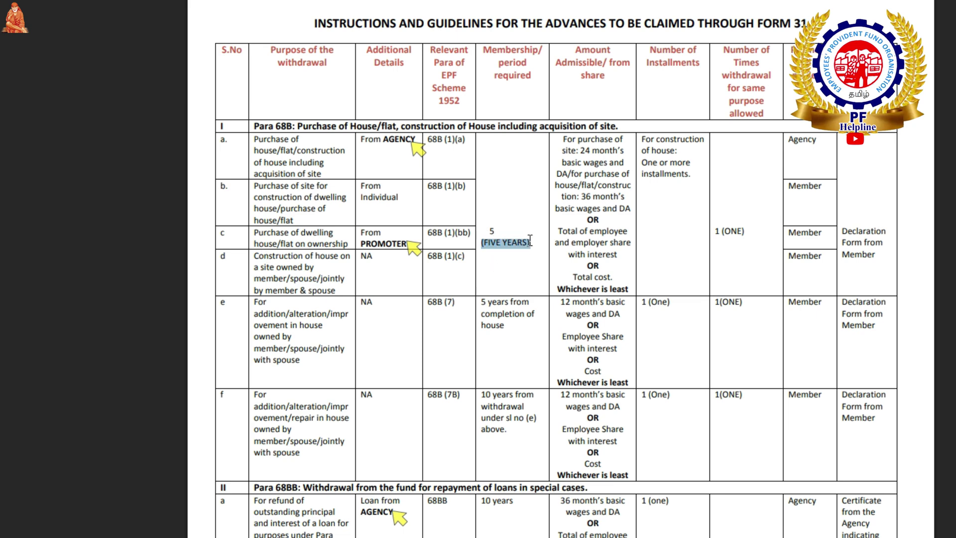
{"action": "left_click", "coordinate": [506, 230]}
{"action": "left_click_drag", "start_coordinate": [488, 230], "coordinate": [532, 244]}
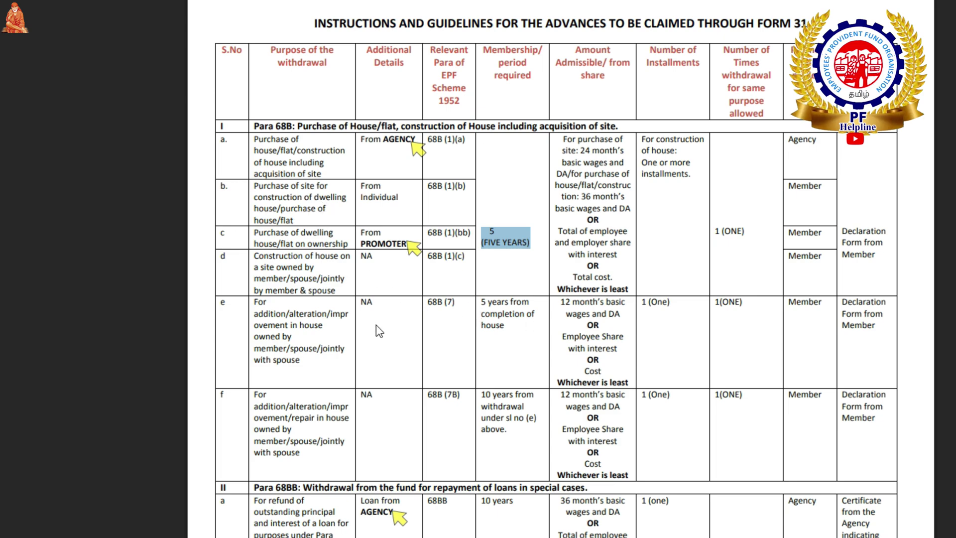
{"action": "scroll", "coordinate": [504, 340], "scroll_direction": "down", "scroll_amount": 15}
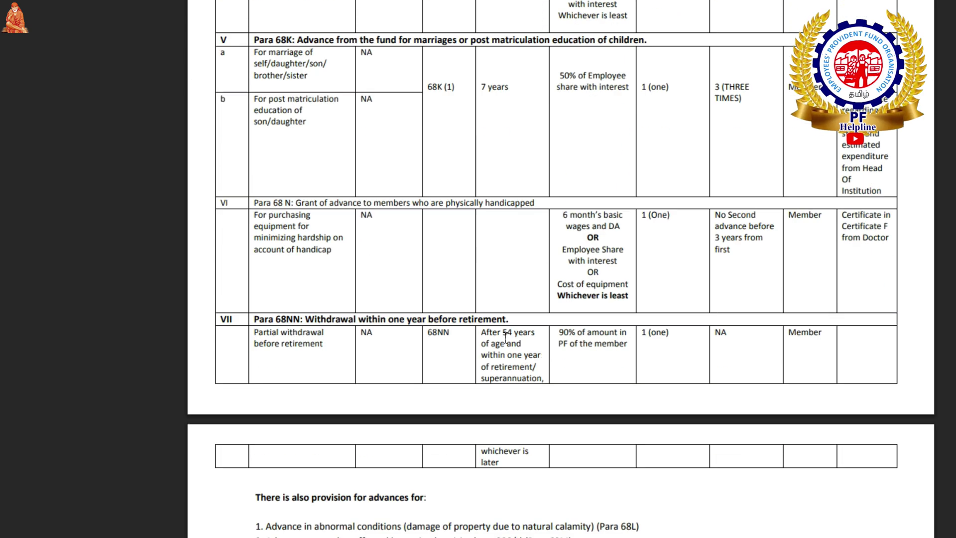
{"action": "scroll", "coordinate": [505, 337], "scroll_direction": "down", "scroll_amount": 1}
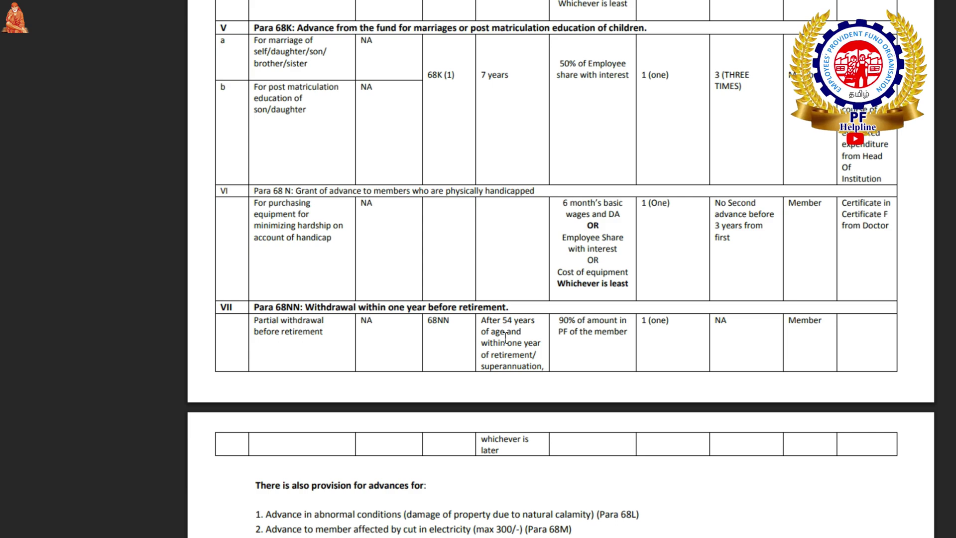
{"action": "scroll", "coordinate": [505, 337], "scroll_direction": "down", "scroll_amount": 5}
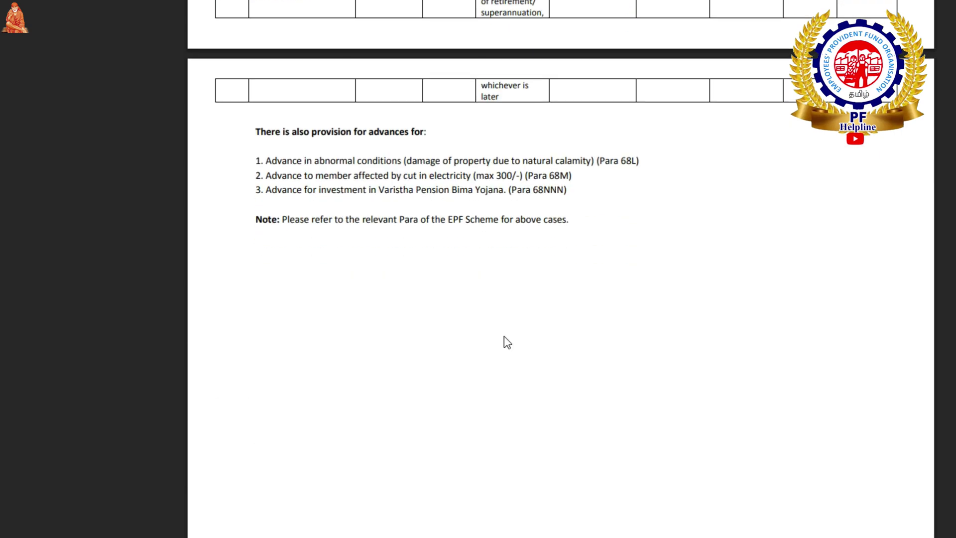
{"action": "scroll", "coordinate": [505, 336], "scroll_direction": "up", "scroll_amount": 15}
{"action": "scroll", "coordinate": [505, 334], "scroll_direction": "up", "scroll_amount": 3}
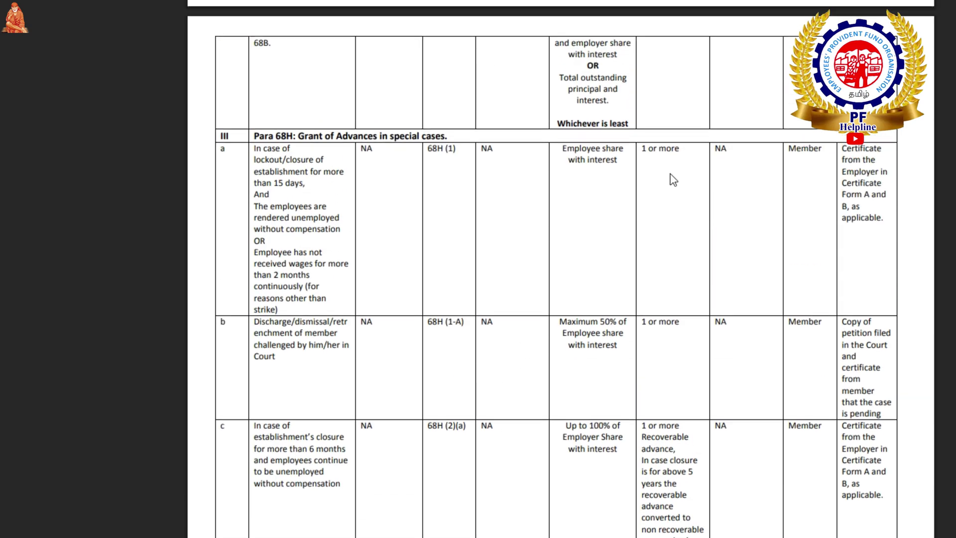
{"action": "scroll", "coordinate": [518, 365], "scroll_direction": "up", "scroll_amount": 8}
{"action": "scroll", "coordinate": [525, 352], "scroll_direction": "up", "scroll_amount": 3}
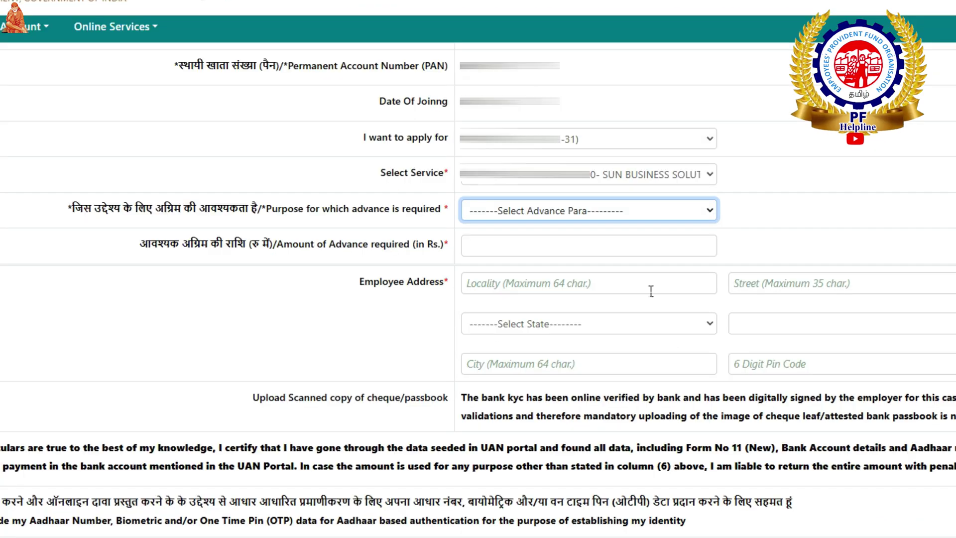
Step: Set the purpose for which the advance is required to Construction of House
{"action": "left_click", "coordinate": [631, 216]}
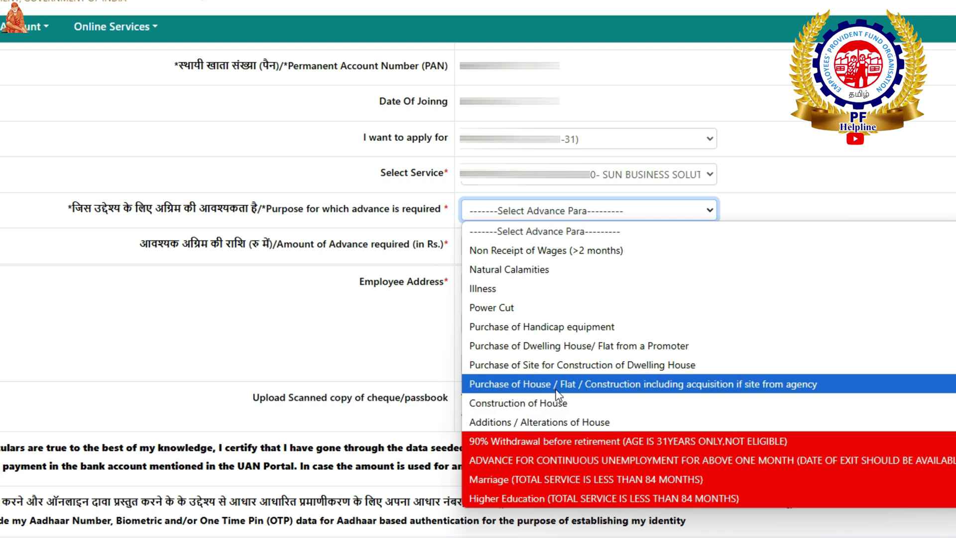
{"action": "key", "text": "Escape"}
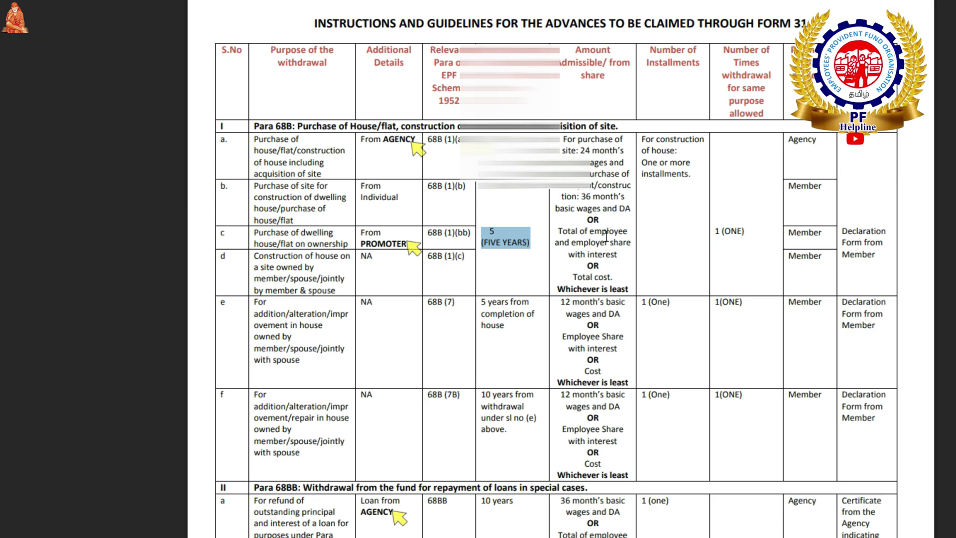
{"action": "scroll", "coordinate": [607, 236], "scroll_direction": "down", "scroll_amount": 15}
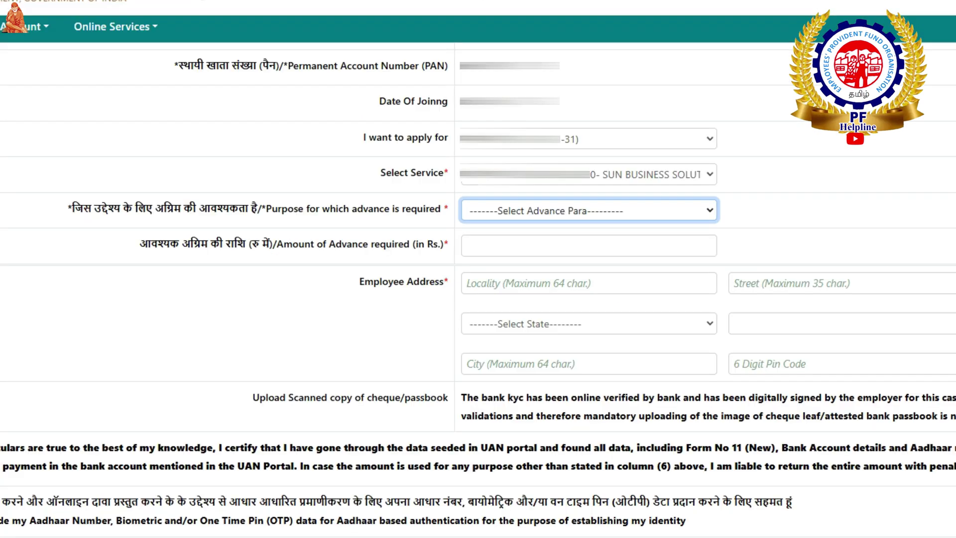
{"action": "left_click", "coordinate": [621, 213]}
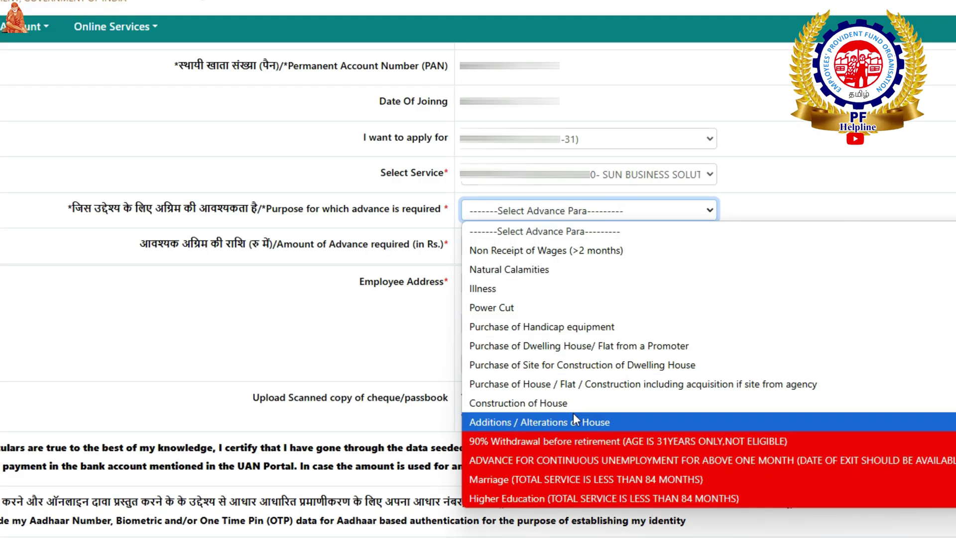
{"action": "left_click", "coordinate": [547, 408]}
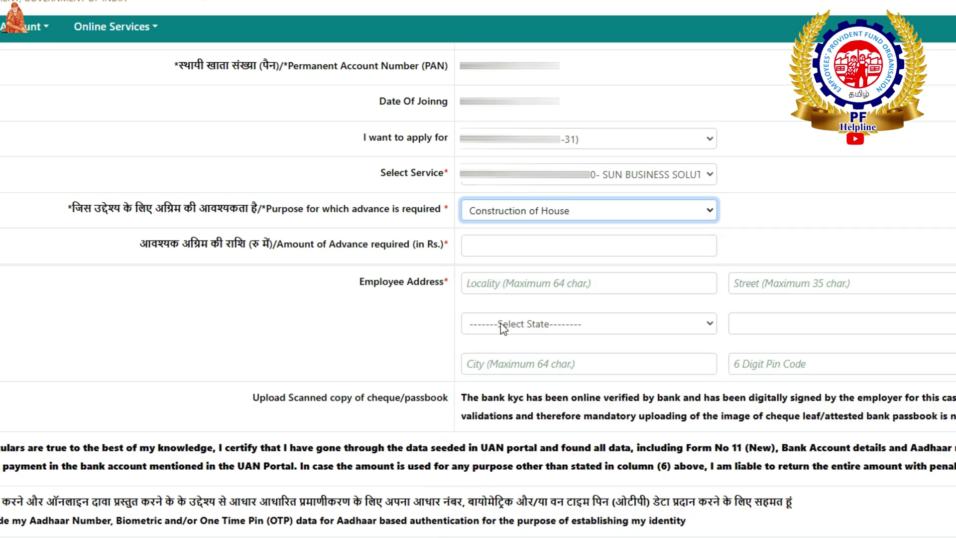
Step: Enter 40000 as the amount of advance required in rupees
{"action": "left_click", "coordinate": [497, 244]}
{"action": "type", "text": "40000"}
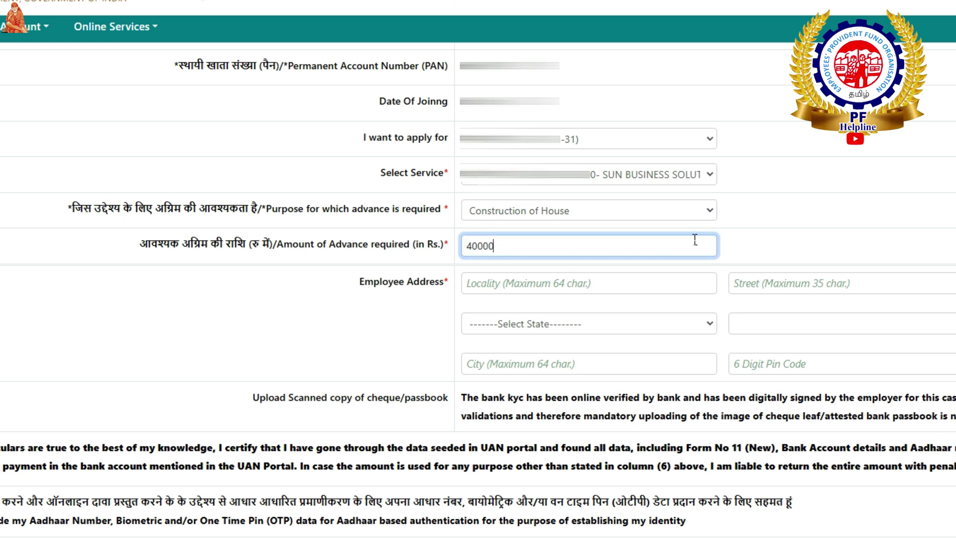
{"action": "left_click", "coordinate": [758, 246]}
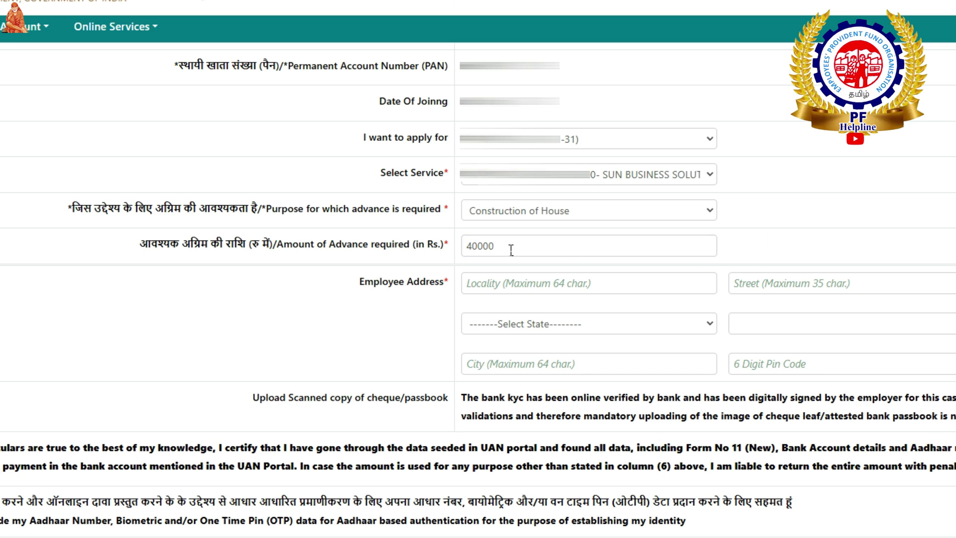
{"action": "left_click_drag", "start_coordinate": [502, 248], "coordinate": [478, 252]}
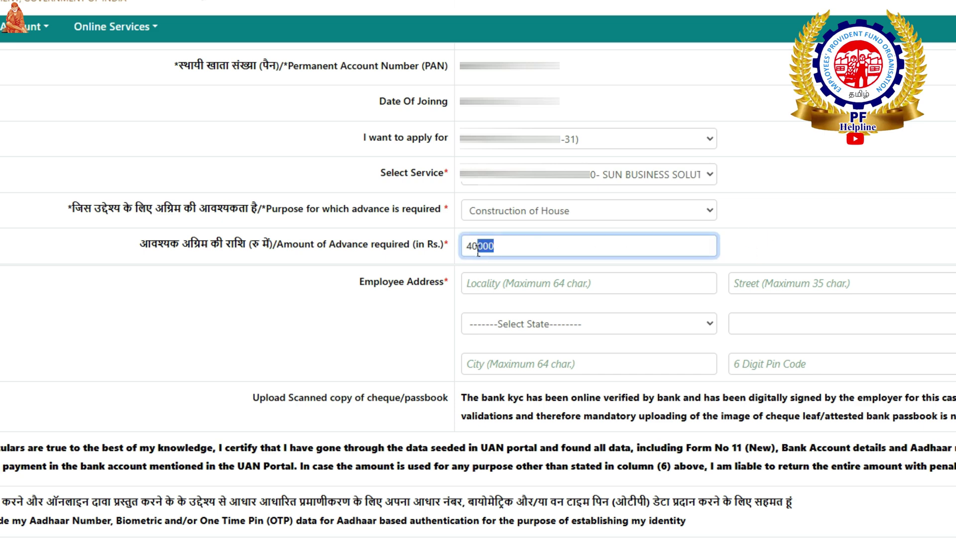
{"action": "left_click", "coordinate": [792, 254]}
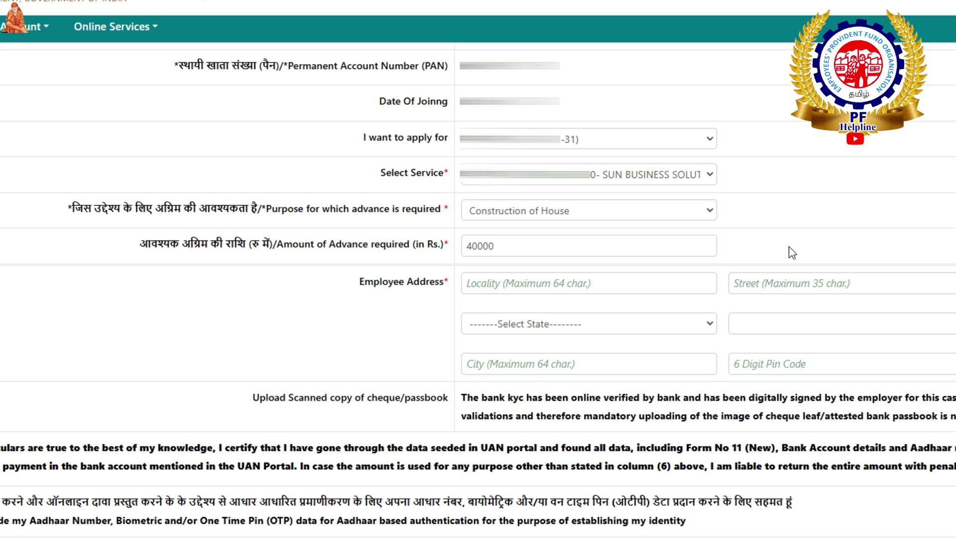
{"action": "left_click", "coordinate": [663, 215]}
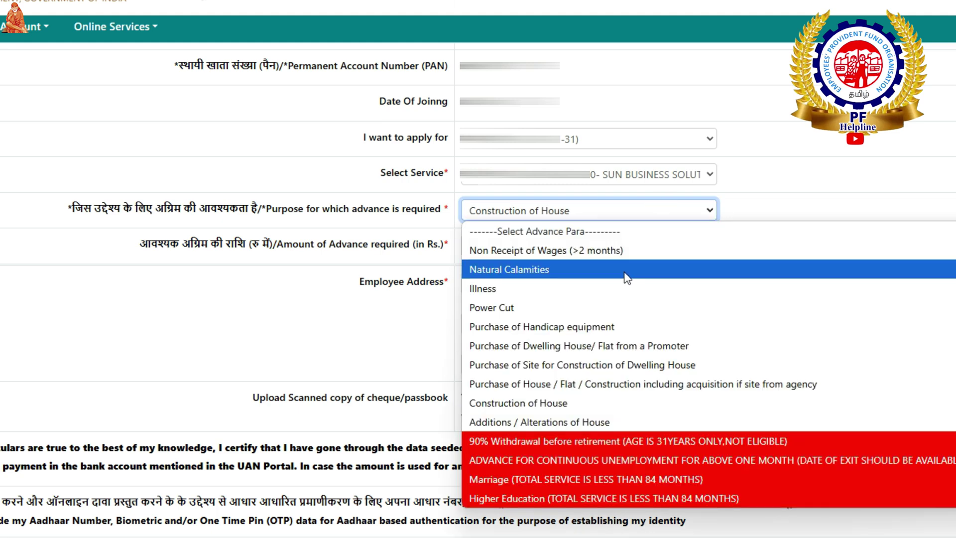
{"action": "left_click", "coordinate": [600, 291]}
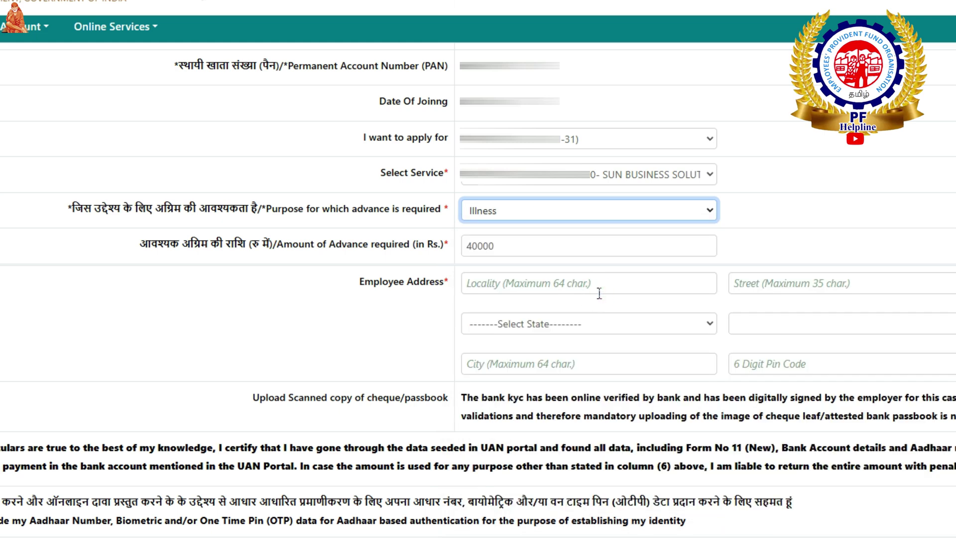
{"action": "left_click", "coordinate": [511, 216]}
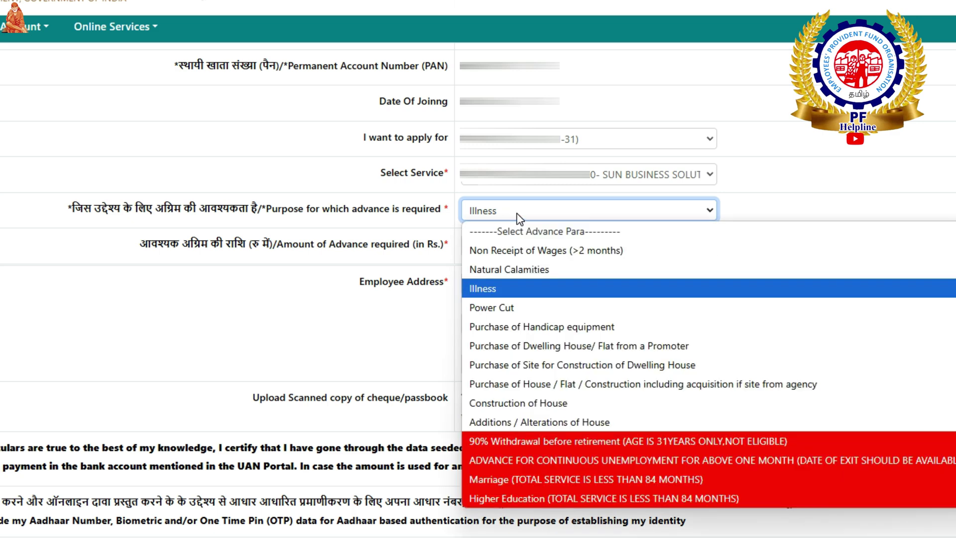
{"action": "left_click", "coordinate": [537, 399]}
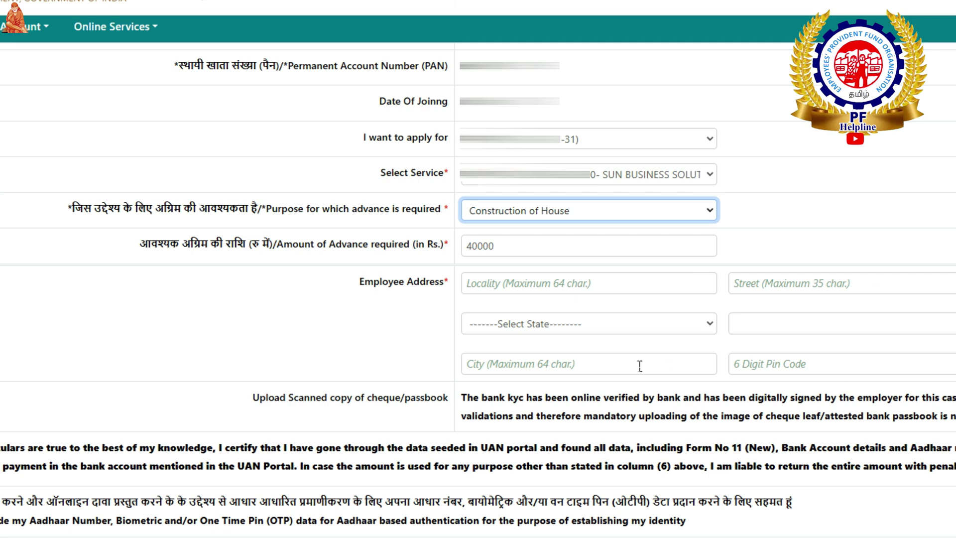
Step: Give consent to Aadhaar-based authentication for the advance claim
{"action": "scroll", "coordinate": [477, 257], "scroll_direction": "down", "scroll_amount": 1}
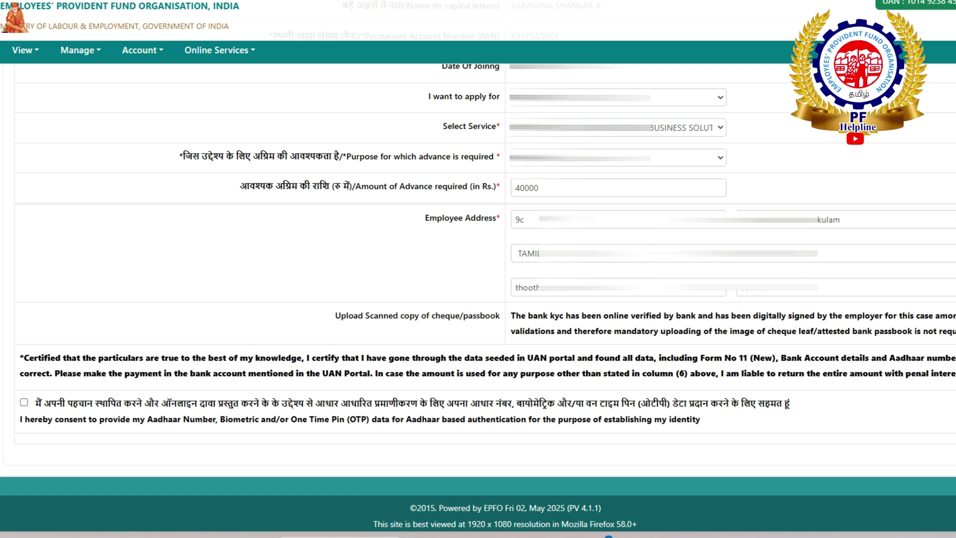
{"action": "left_click", "coordinate": [23, 402]}
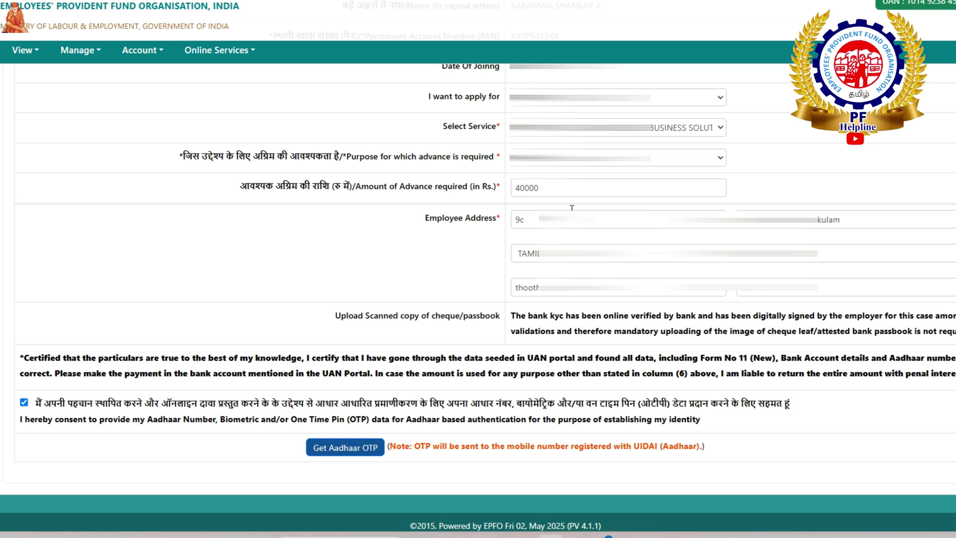
Step: Review the employee address and the note on whether a scanned cheque or passbook copy must be uploaded
{"action": "left_click", "coordinate": [858, 217]}
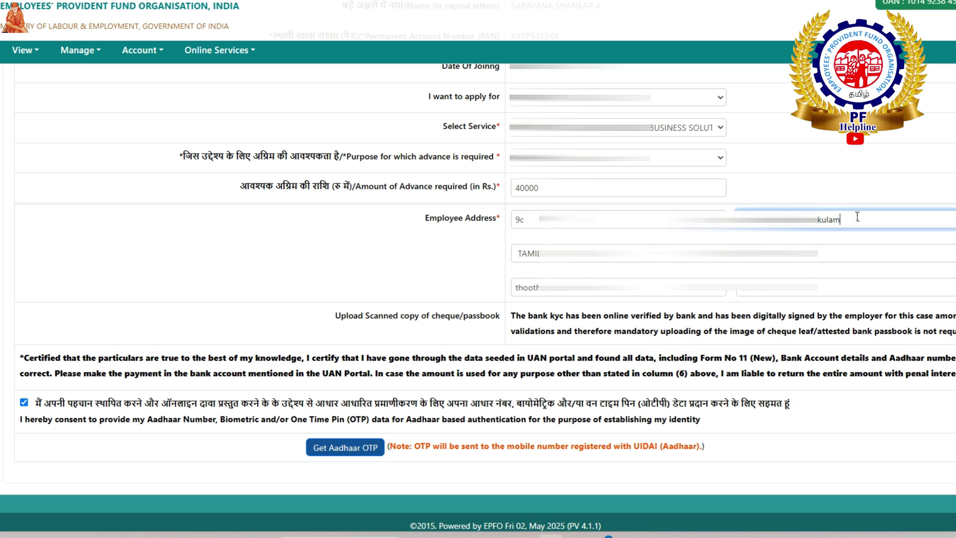
{"action": "left_click", "coordinate": [889, 195]}
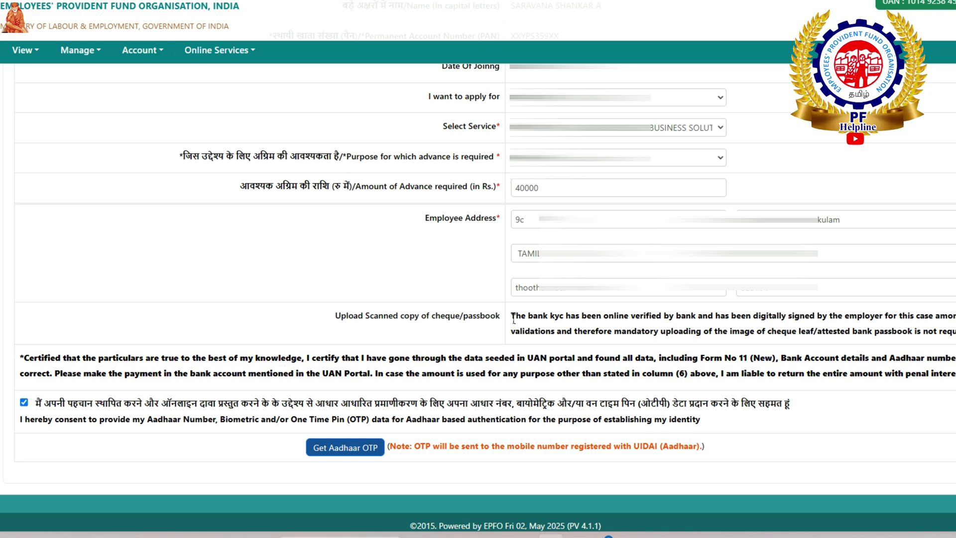
{"action": "left_click_drag", "start_coordinate": [514, 319], "coordinate": [747, 341]}
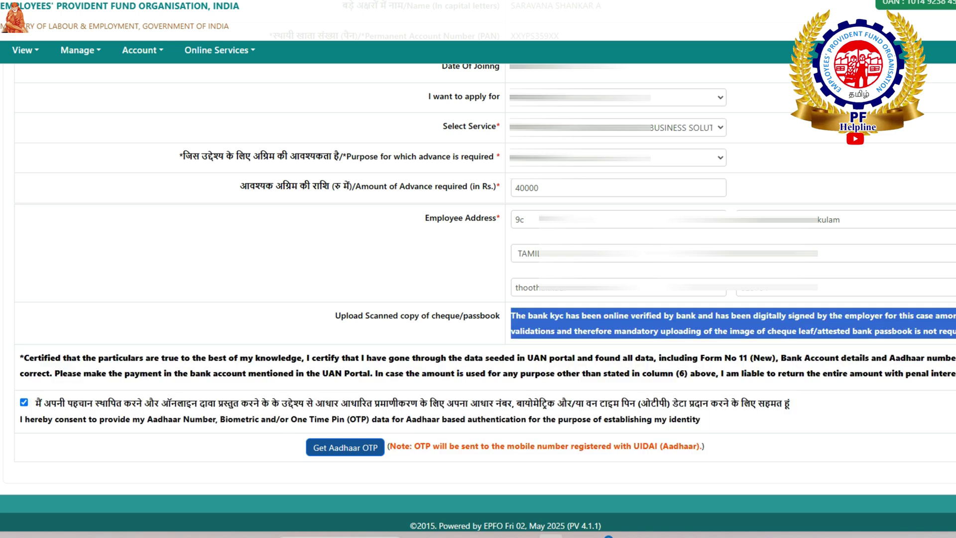
{"action": "left_click", "coordinate": [878, 384]}
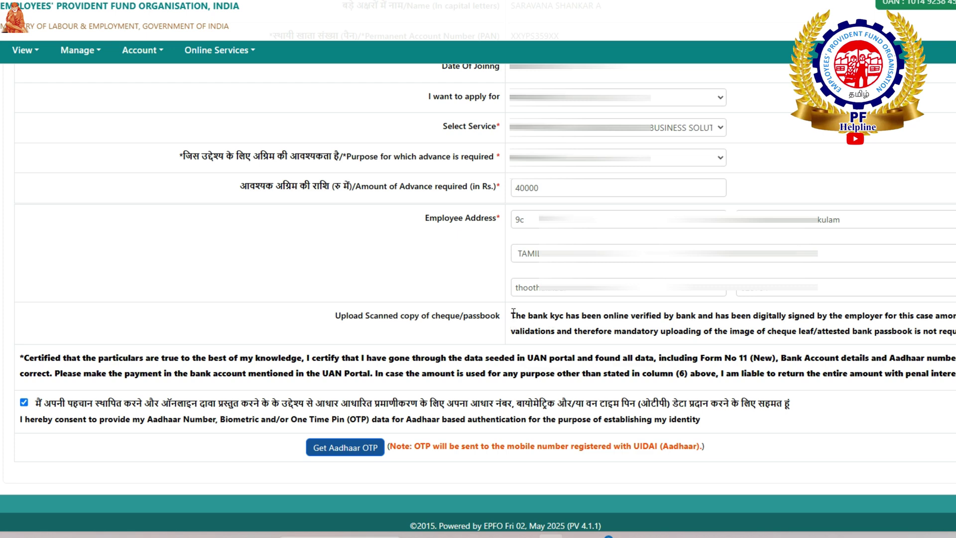
{"action": "left_click_drag", "start_coordinate": [512, 315], "coordinate": [954, 333]}
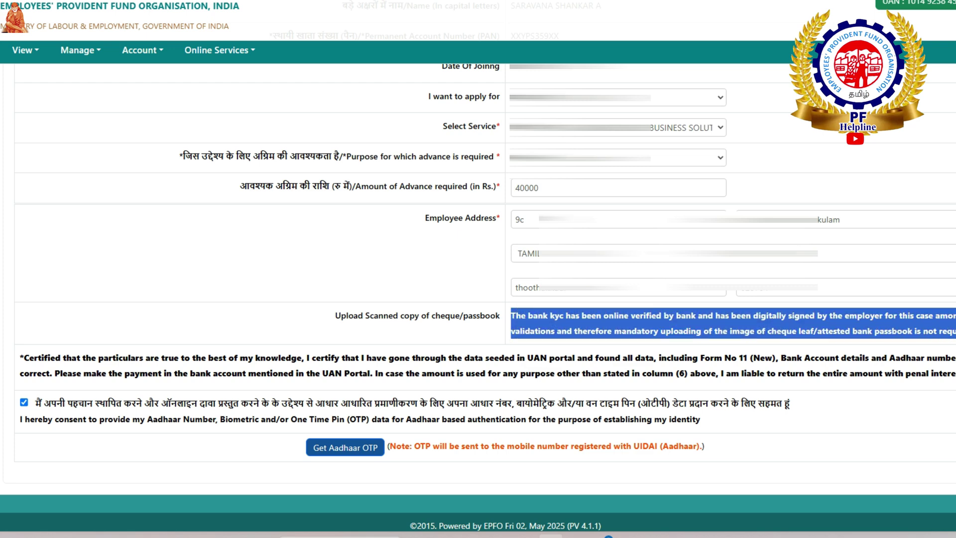
{"action": "left_click", "coordinate": [929, 368]}
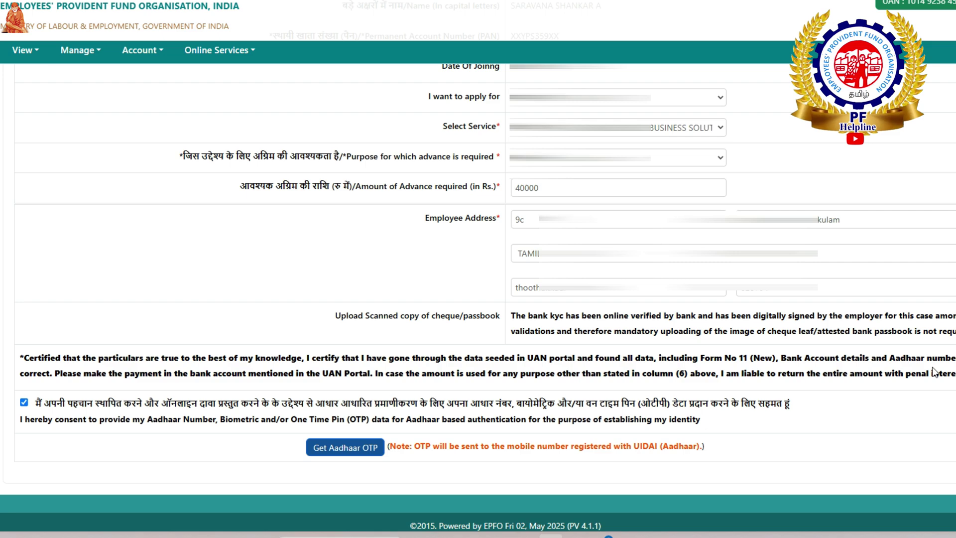
Step: Request the Aadhaar OTP for the claim and bring the OTP entry field into view
{"action": "left_click", "coordinate": [346, 453]}
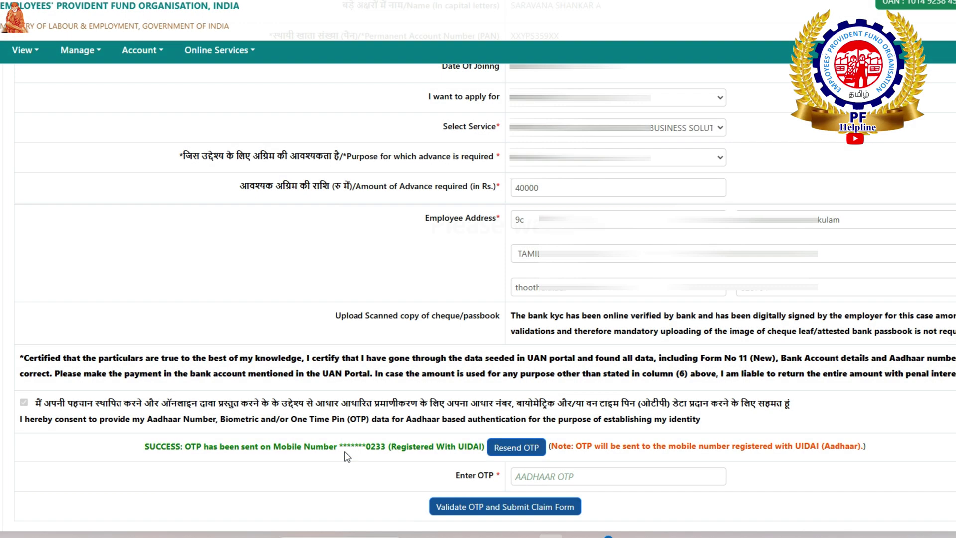
{"action": "scroll", "coordinate": [839, 435], "scroll_direction": "down", "scroll_amount": 3}
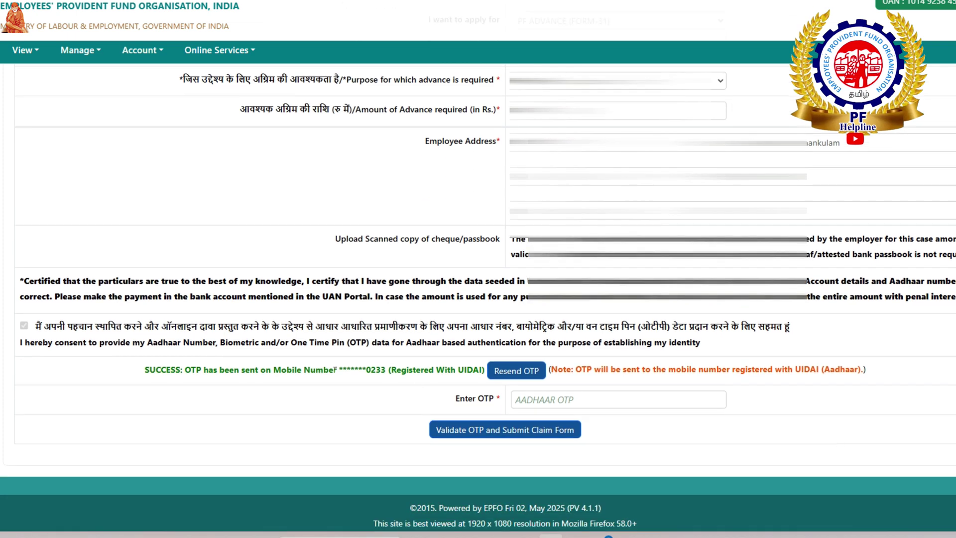